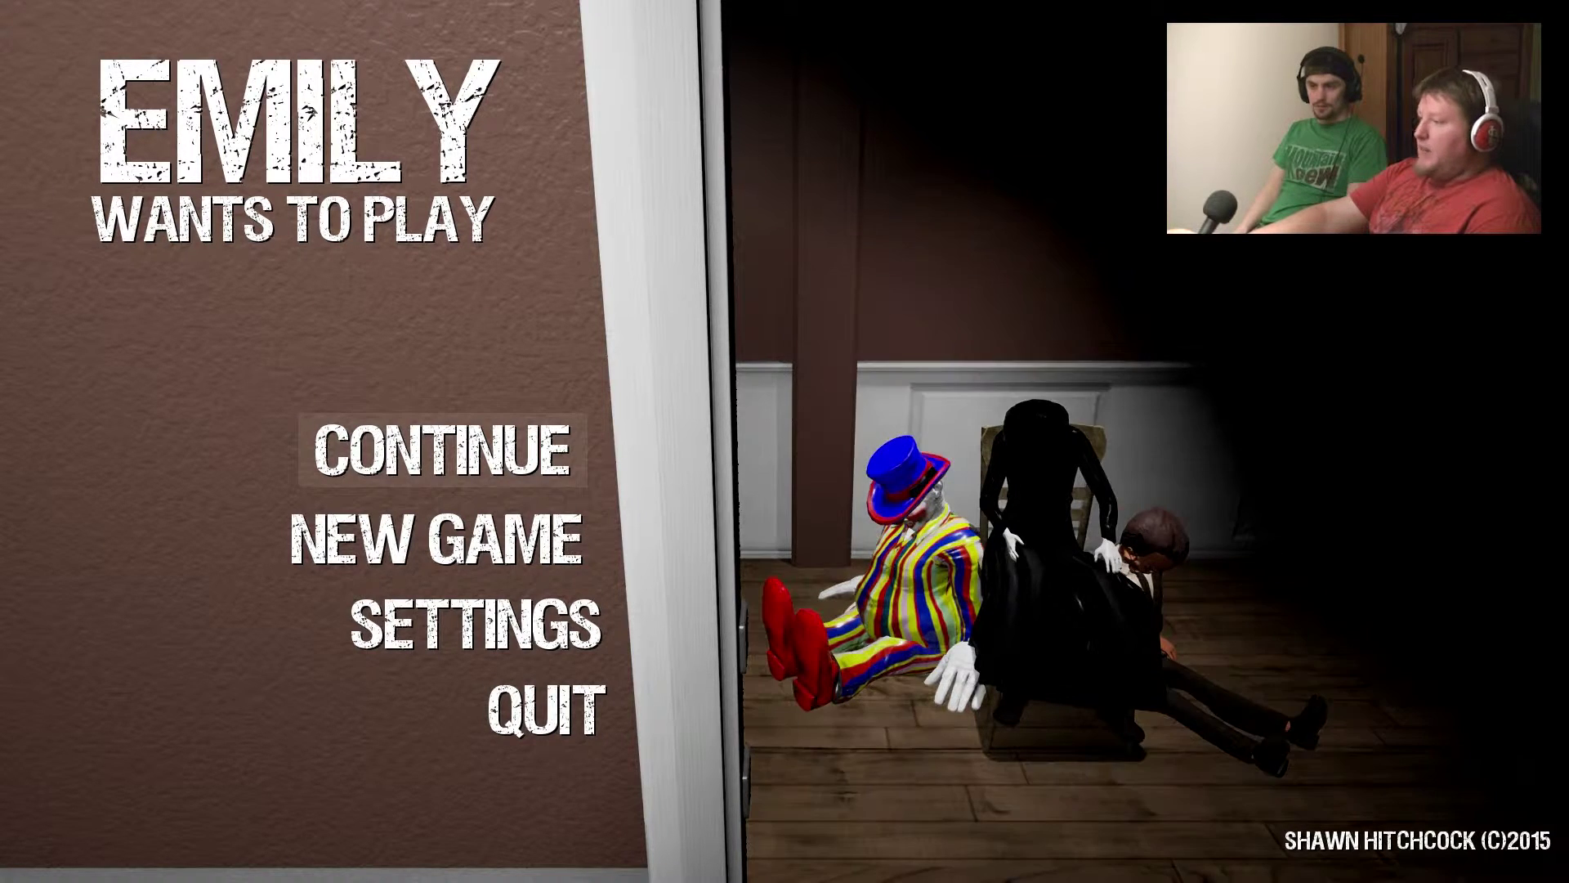
Step: Continue the saved game, then walk toward the living room doorway once it loads
key("Return")
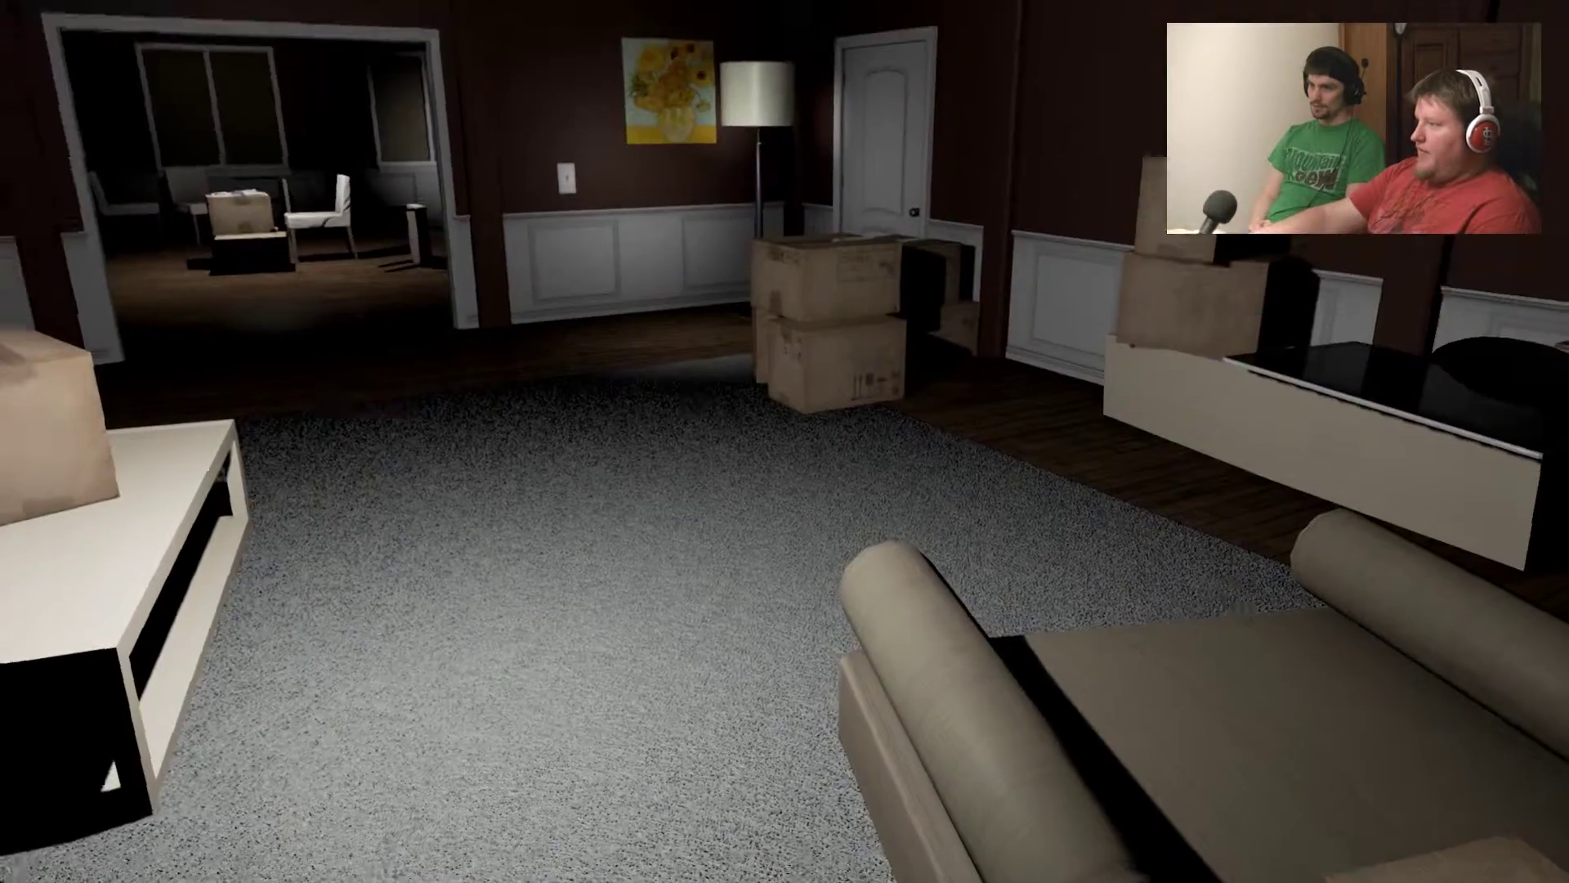
key("w")
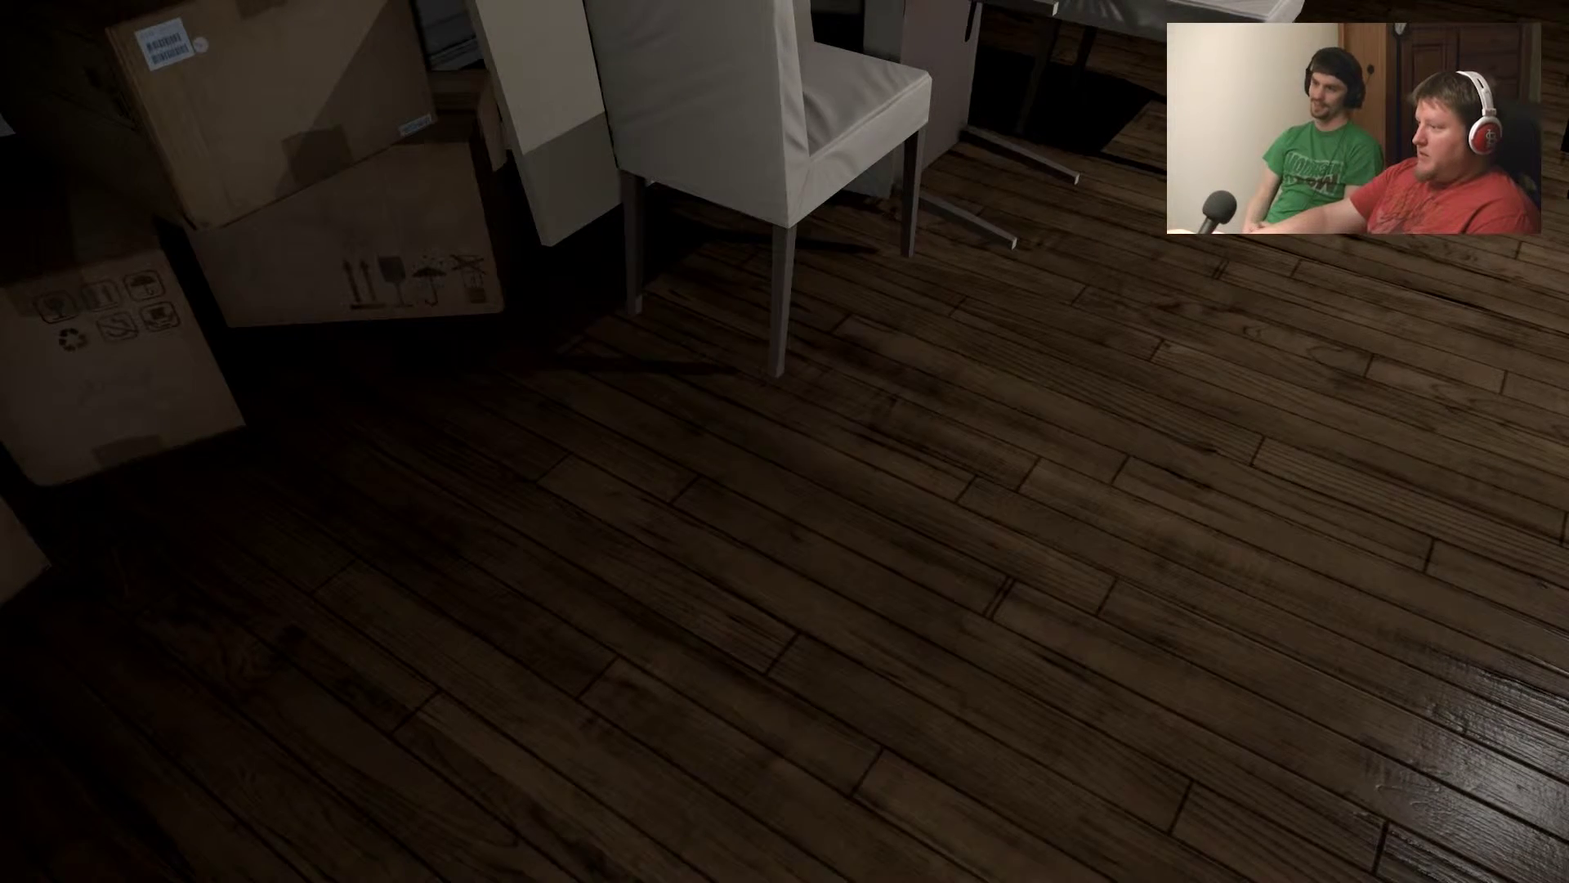
Step: Walk between the carpeted living room and the chair room, looking back across the boxes
key("w")
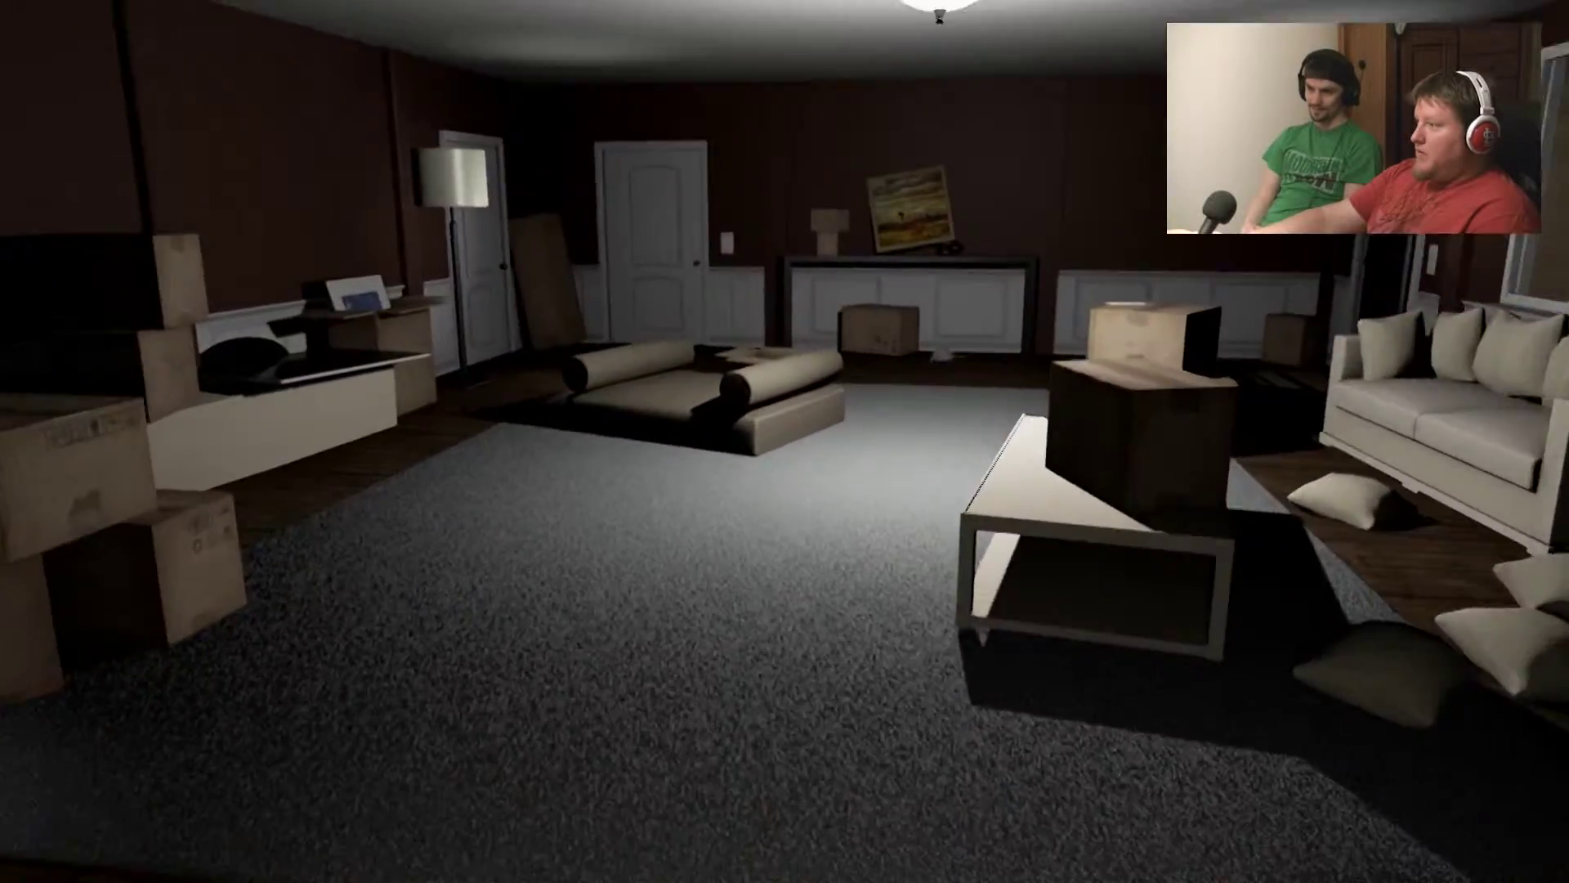
key("w")
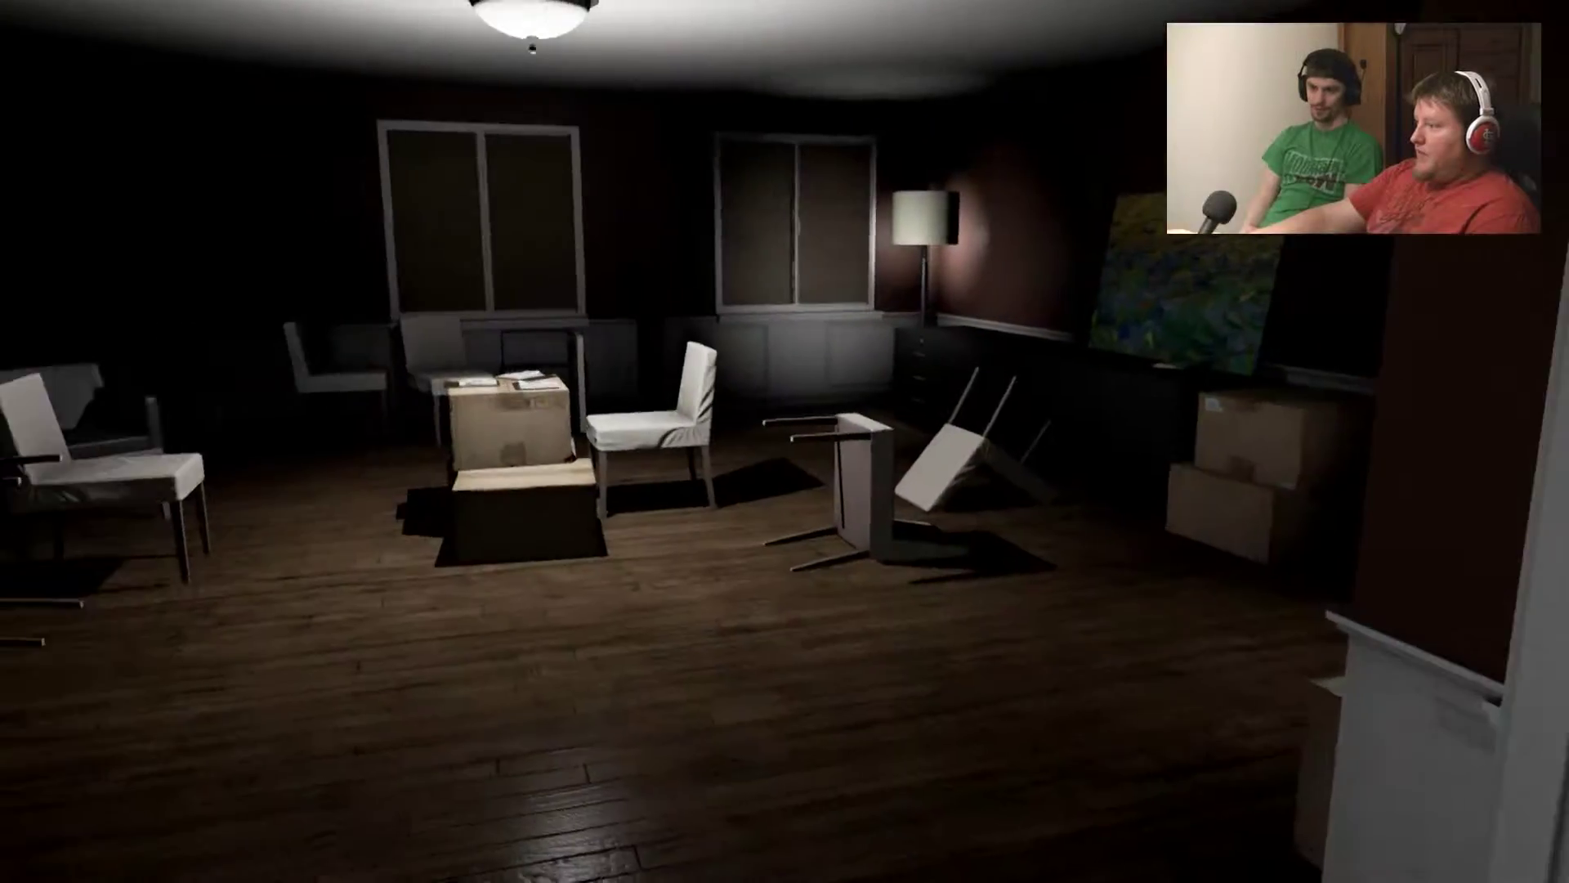
key("w")
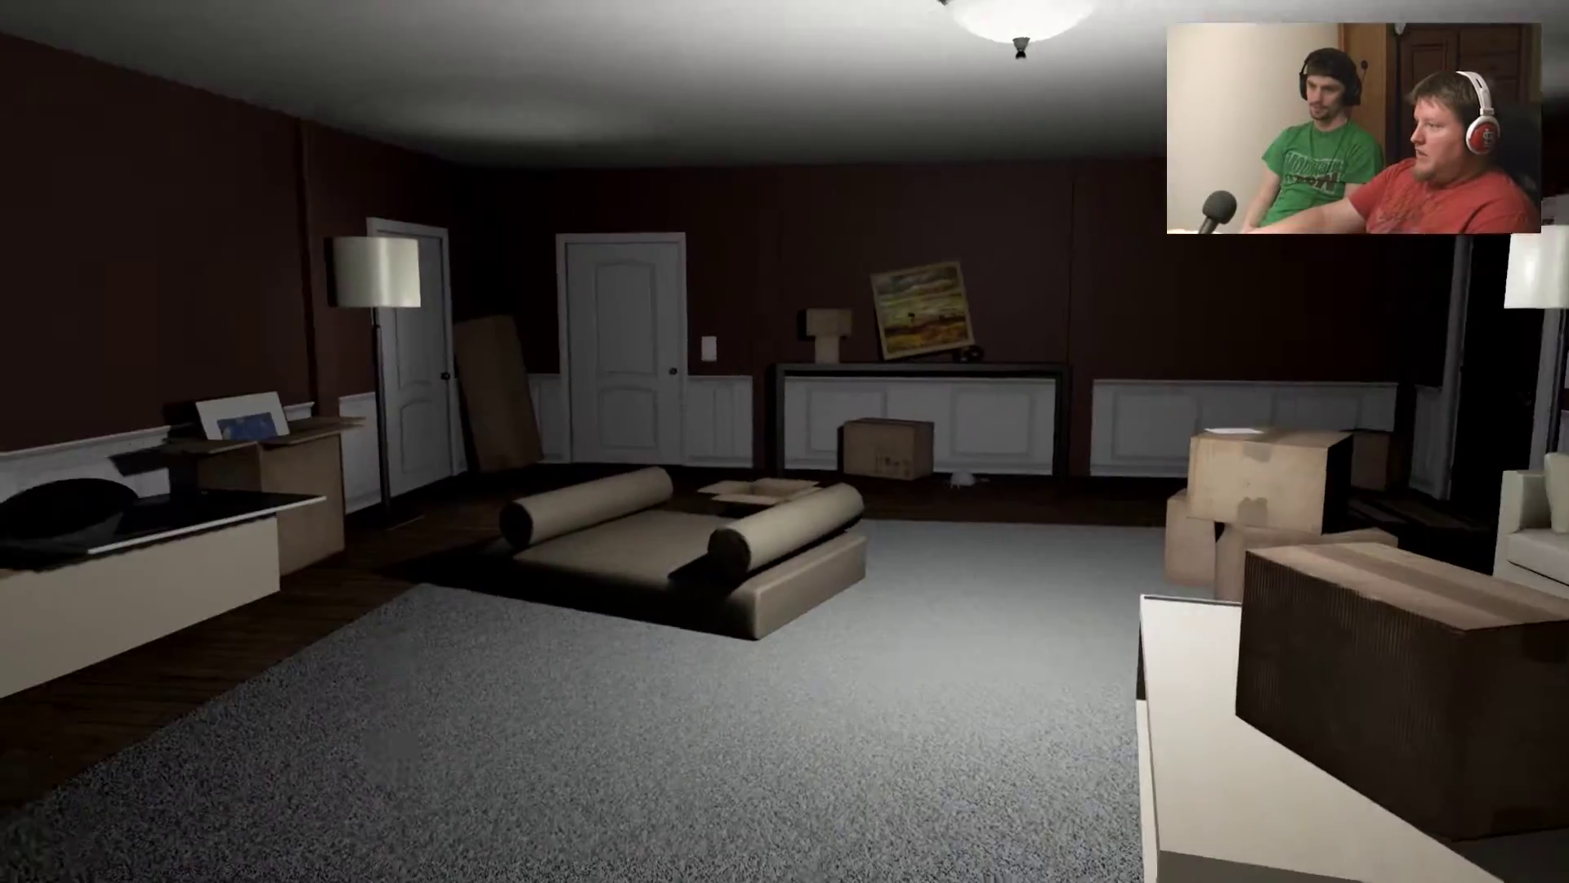
key("w")
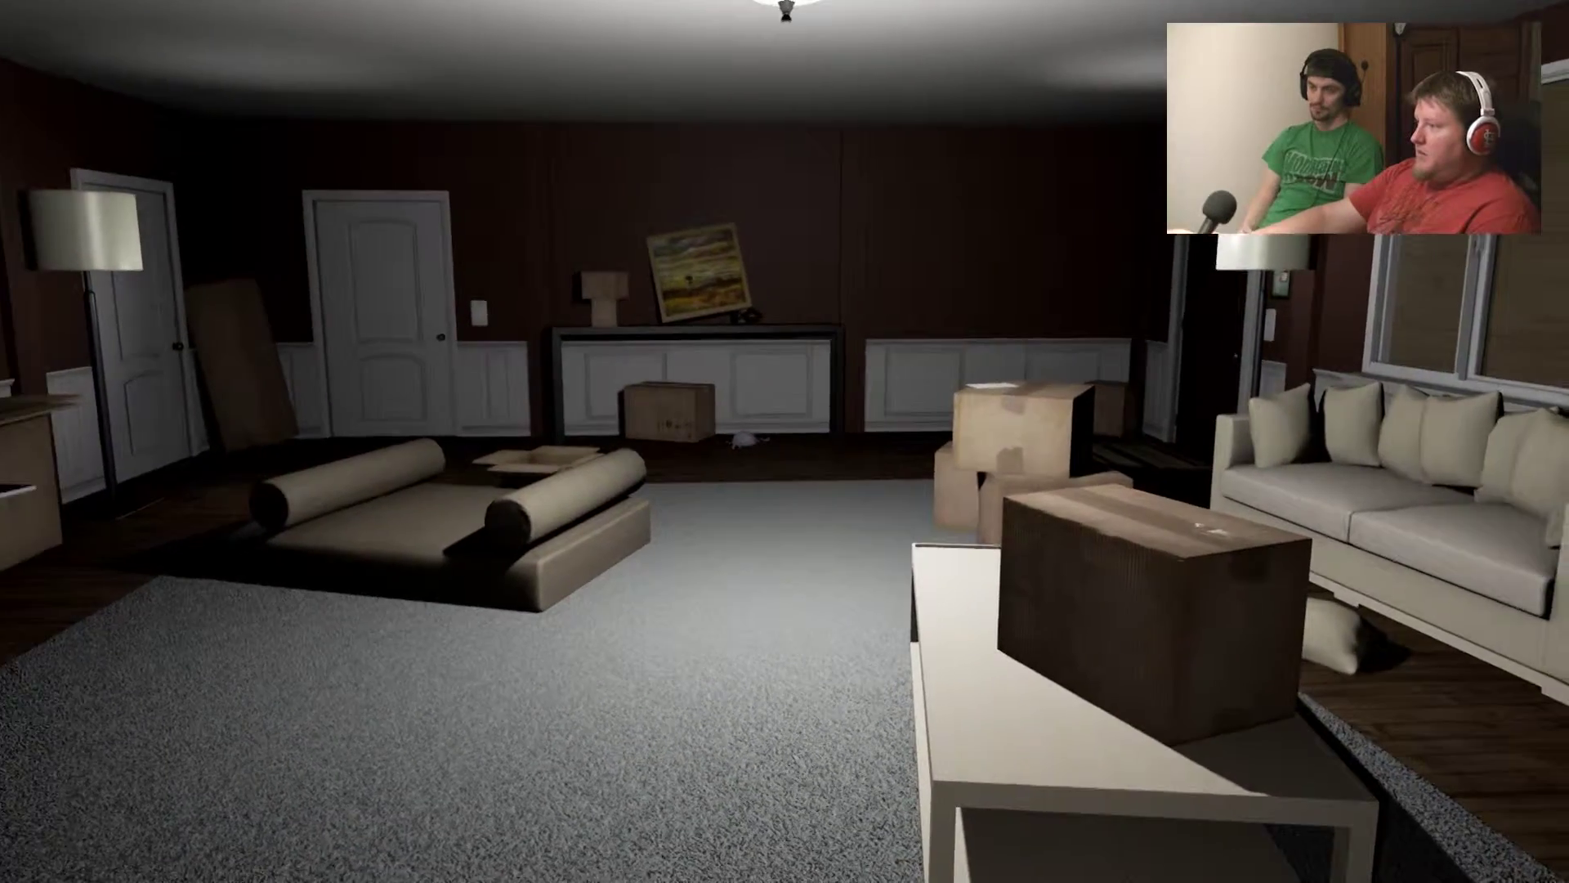
left_click_drag(785, 441, 490, 442)
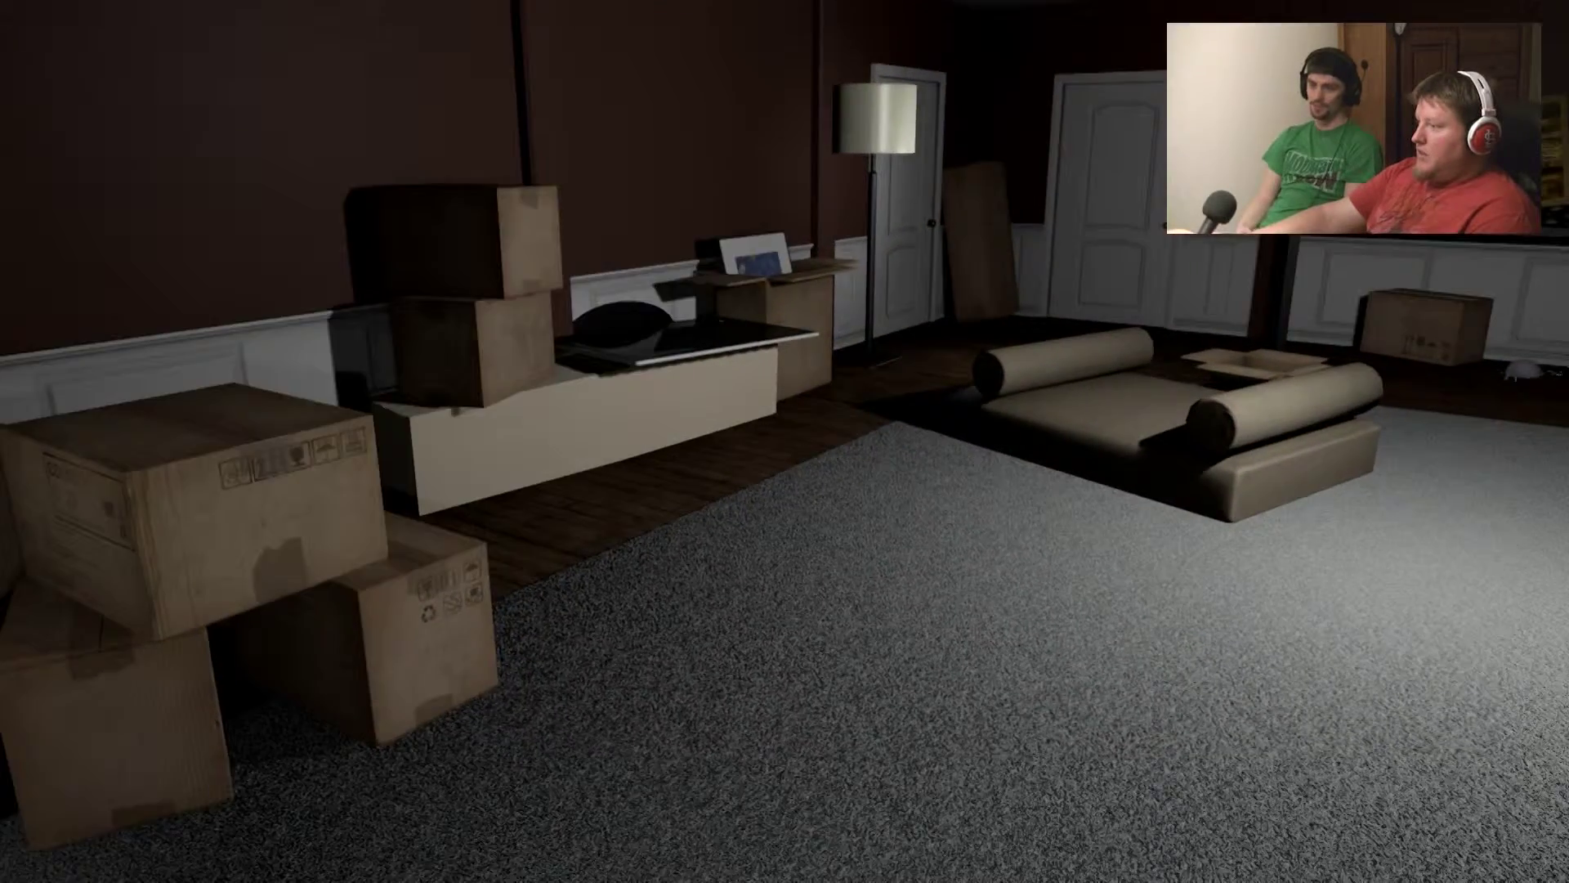
key("w")
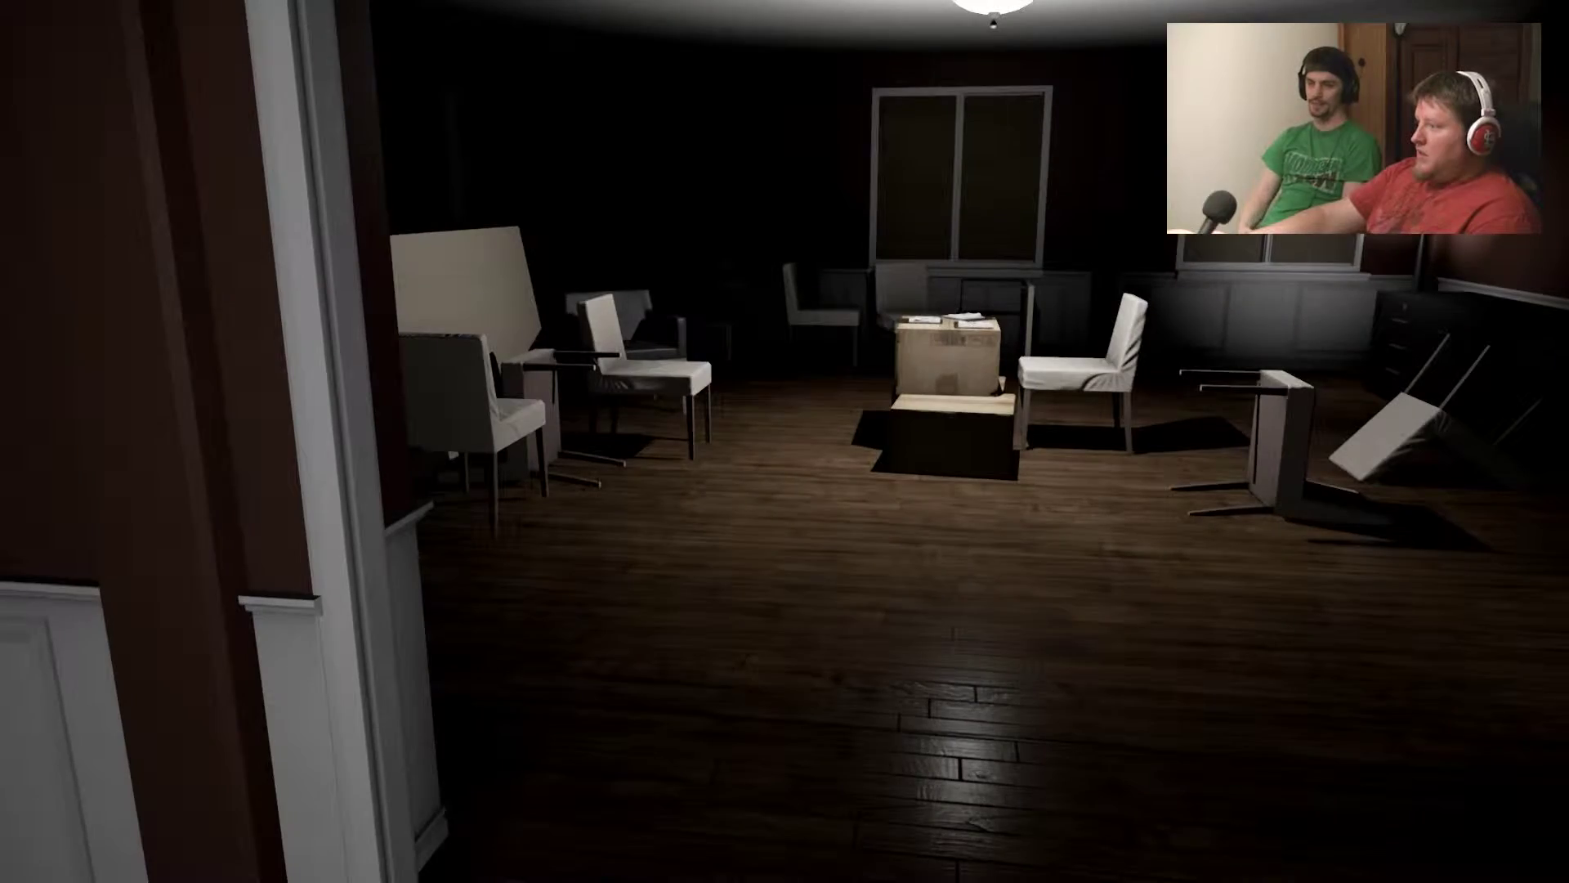
mouse_move(785, 441)
left_mouse_down()
mouse_move(368, 442)
mouse_move(553, 442)
left_mouse_up()
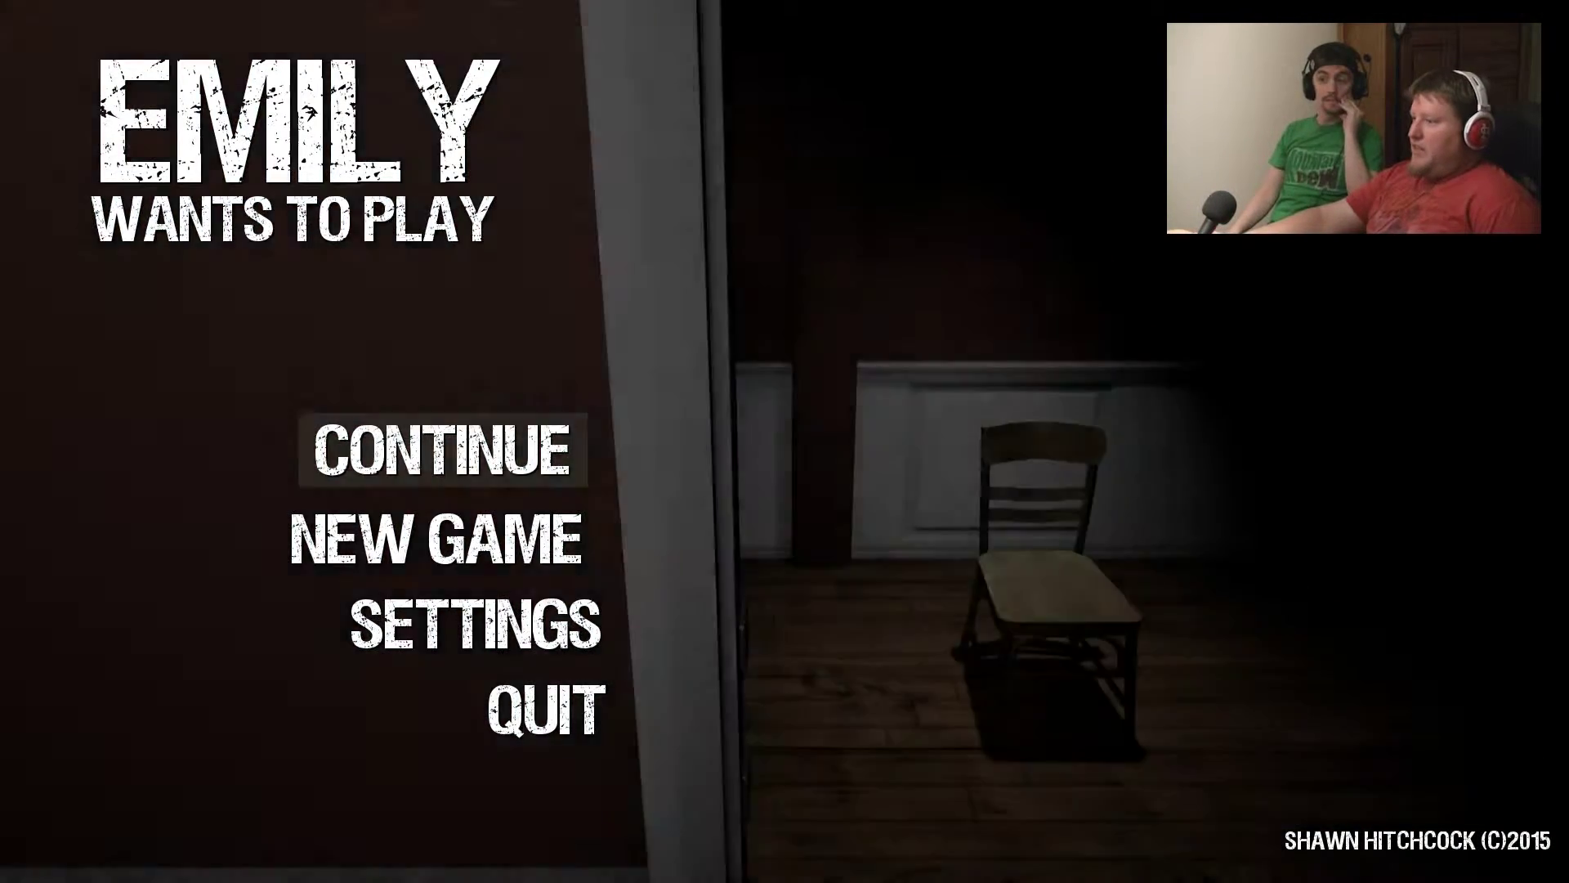
Step: Choose CONTINUE on the main menu to reload the saved game
left_click(442, 450)
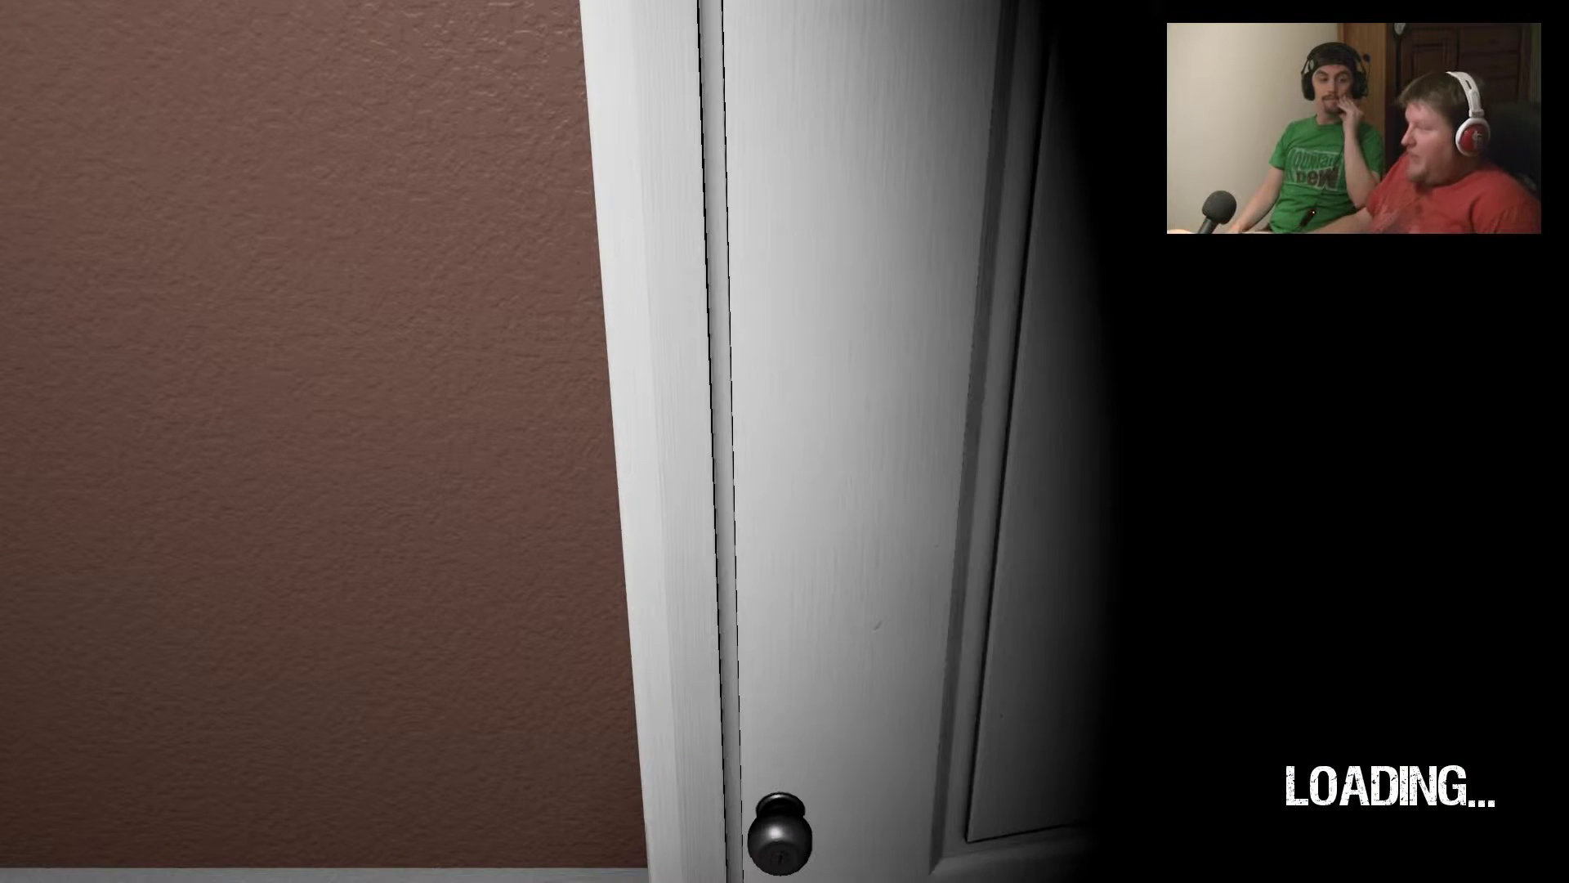